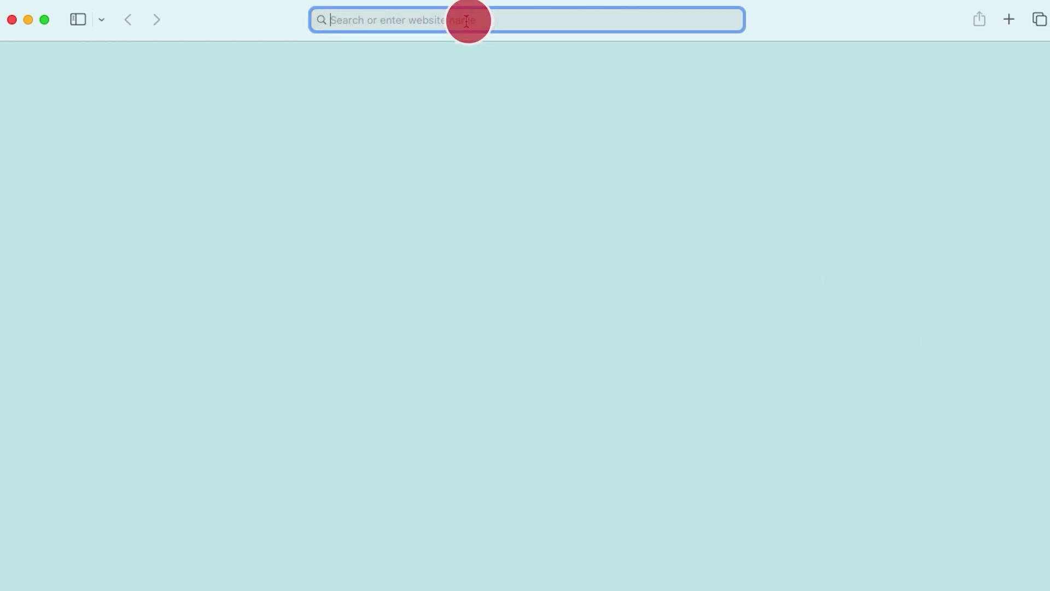
Go to usa.canon.com/support in the browser.
text(usa)
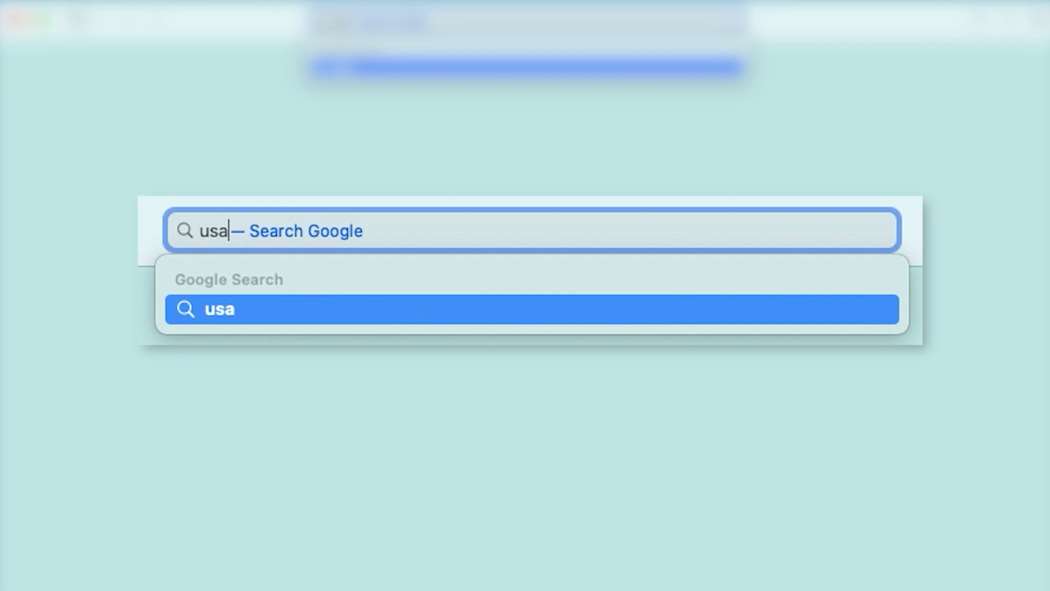
text(.canon.com)
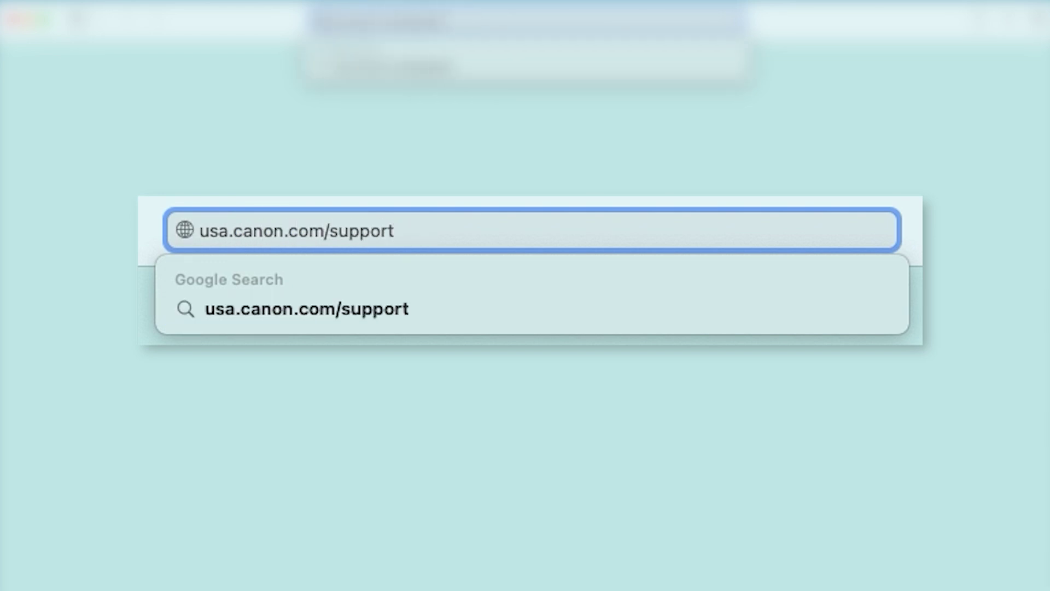
text(/support)
key(Return)
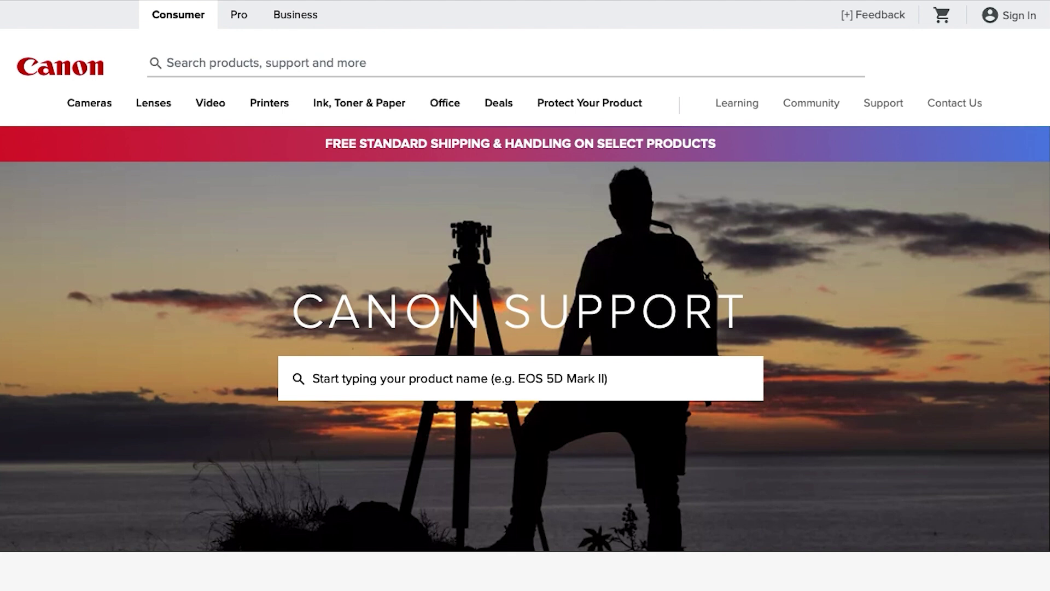
Search for LBP6030w and open the imageCLASS LBP6030w support page.
click(518, 377)
click(519, 376)
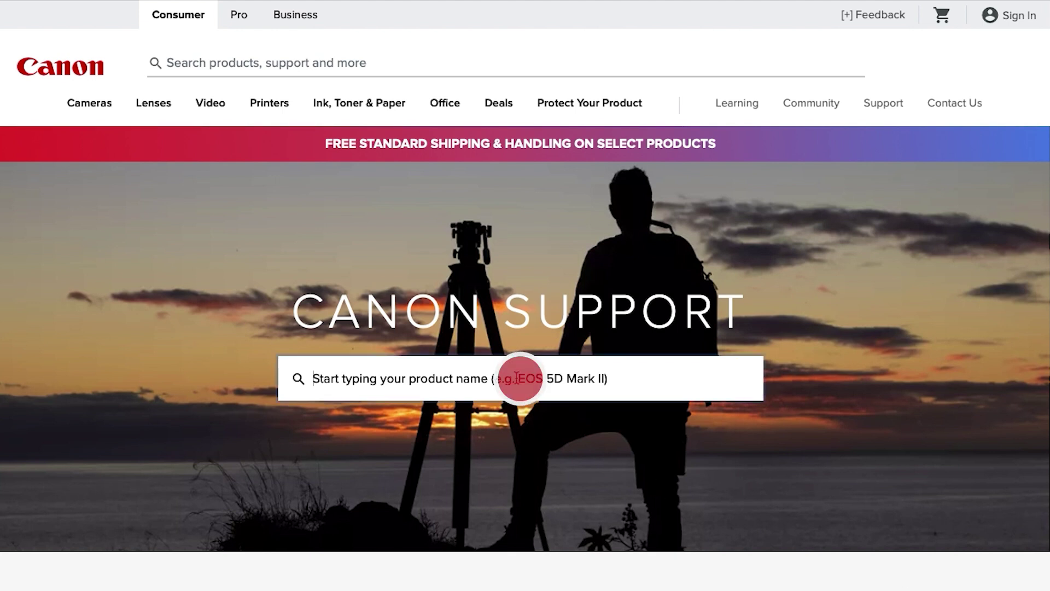
text(LBP6030w)
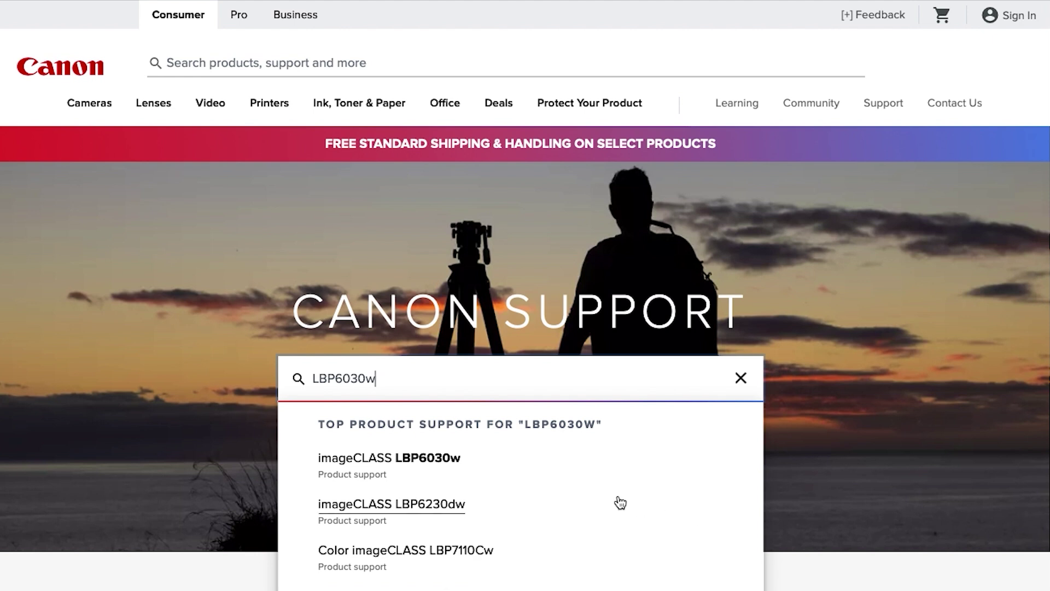
click(422, 456)
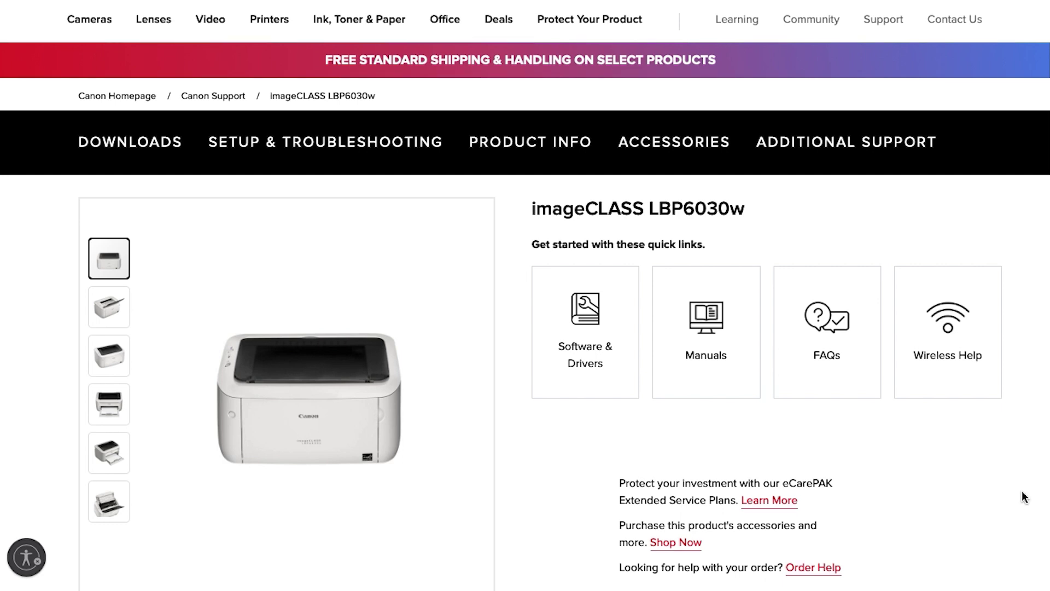
From Software & Drivers, download the Mac UFRII LT printer driver and the MF/LBP Network Setup Tool.
click(585, 319)
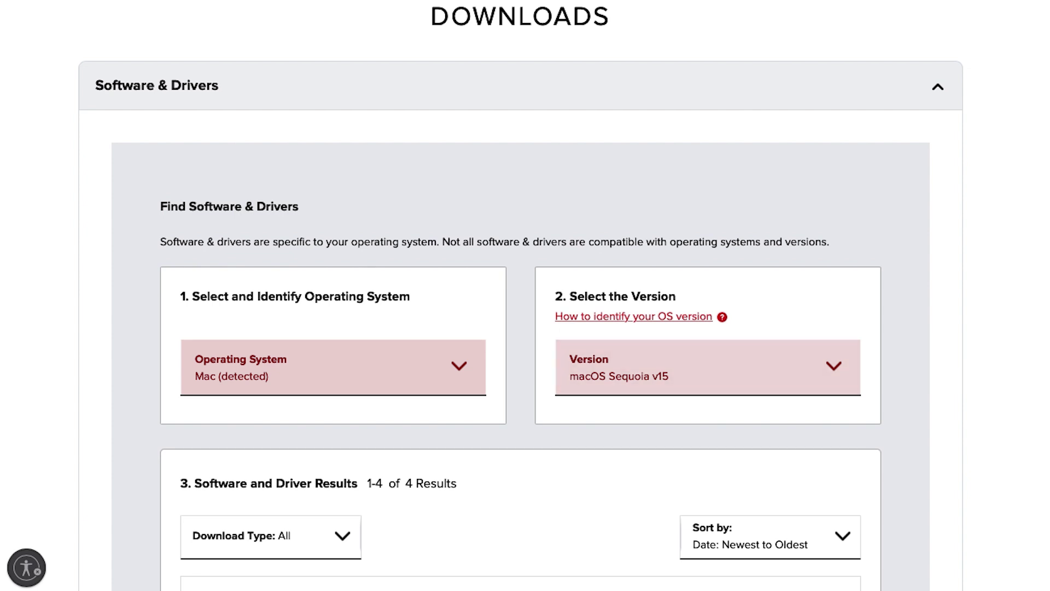
scroll(521, 295, down, 8)
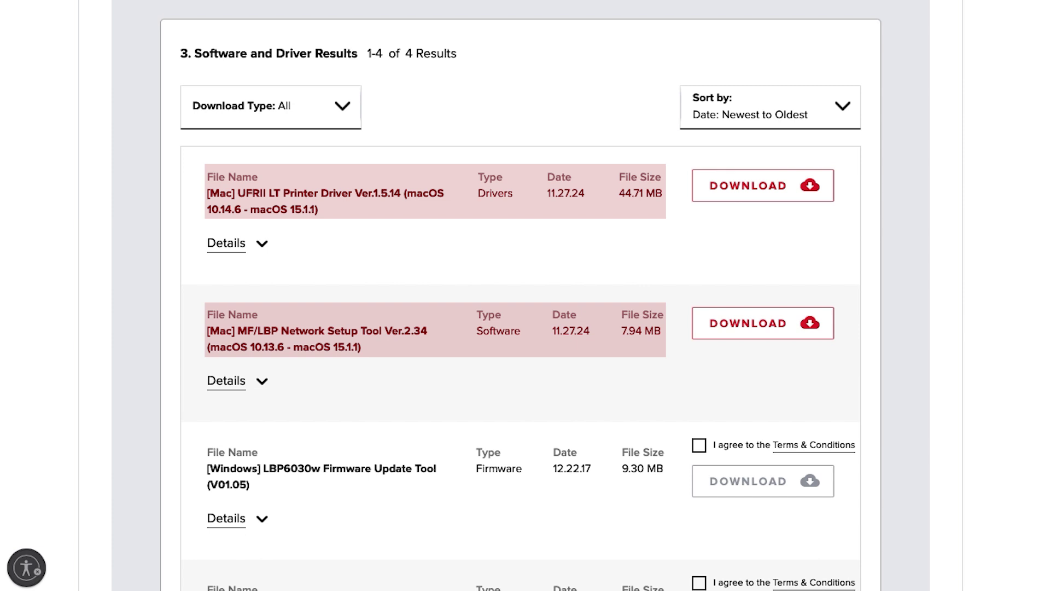
click(752, 189)
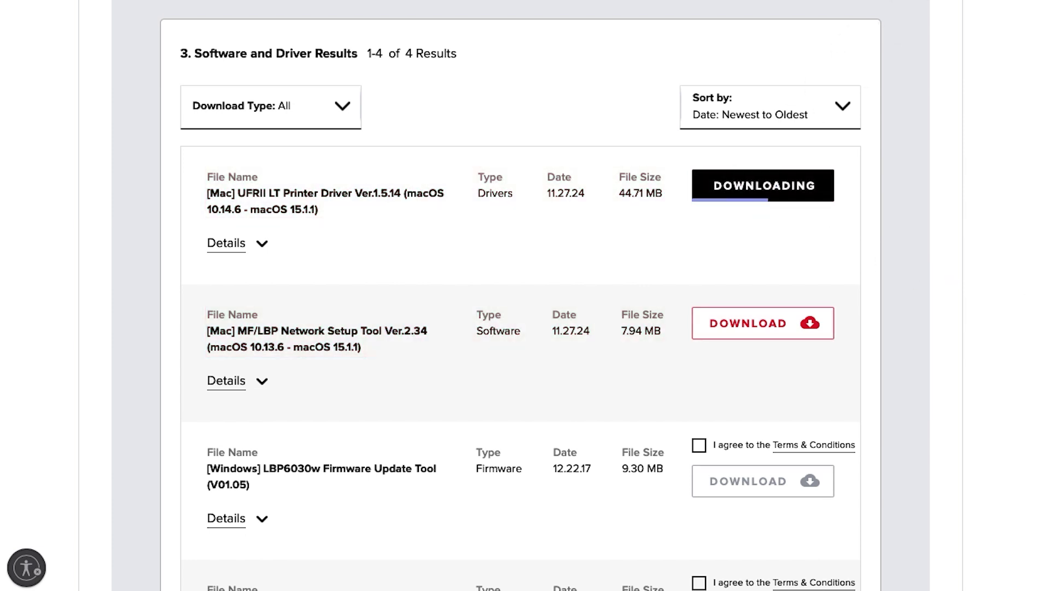
click(766, 331)
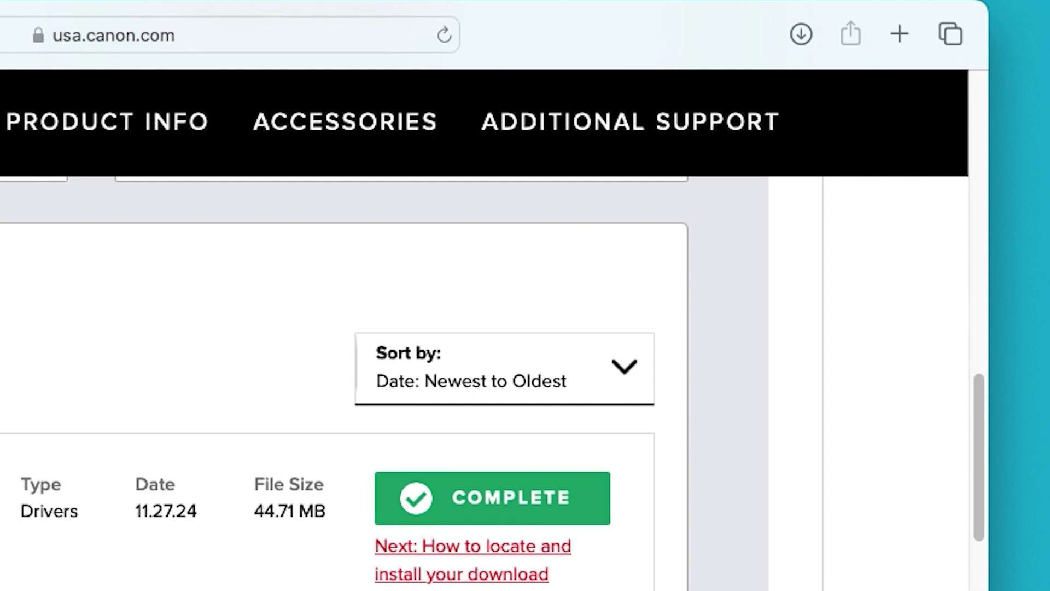
Mount the downloaded UFRIILT disk image and launch UFRII_LT_CARPS2_Installer.pkg.
click(802, 35)
click(800, 35)
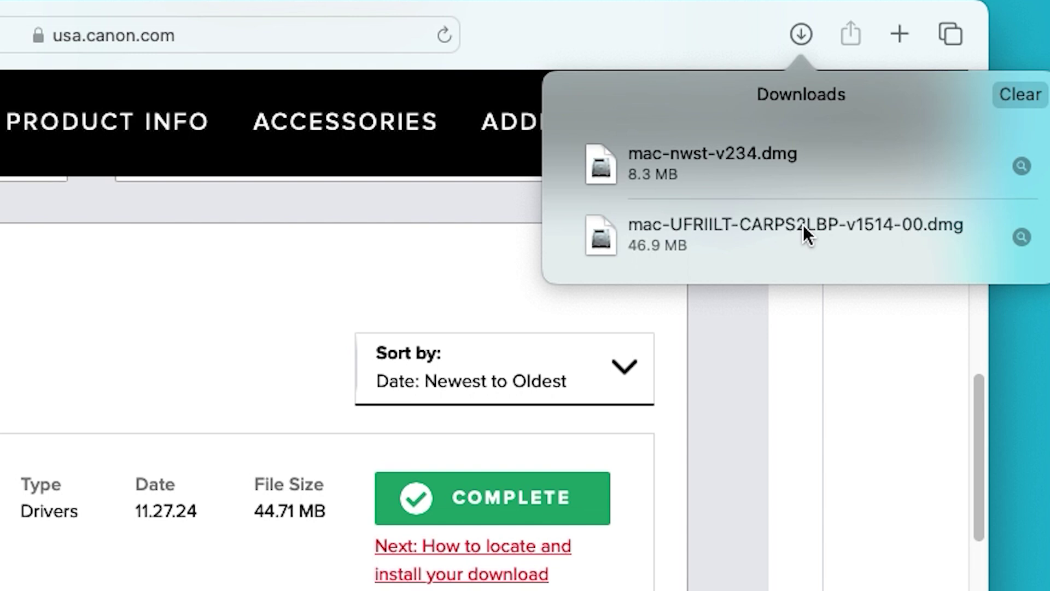
click(704, 232)
double_click(703, 232)
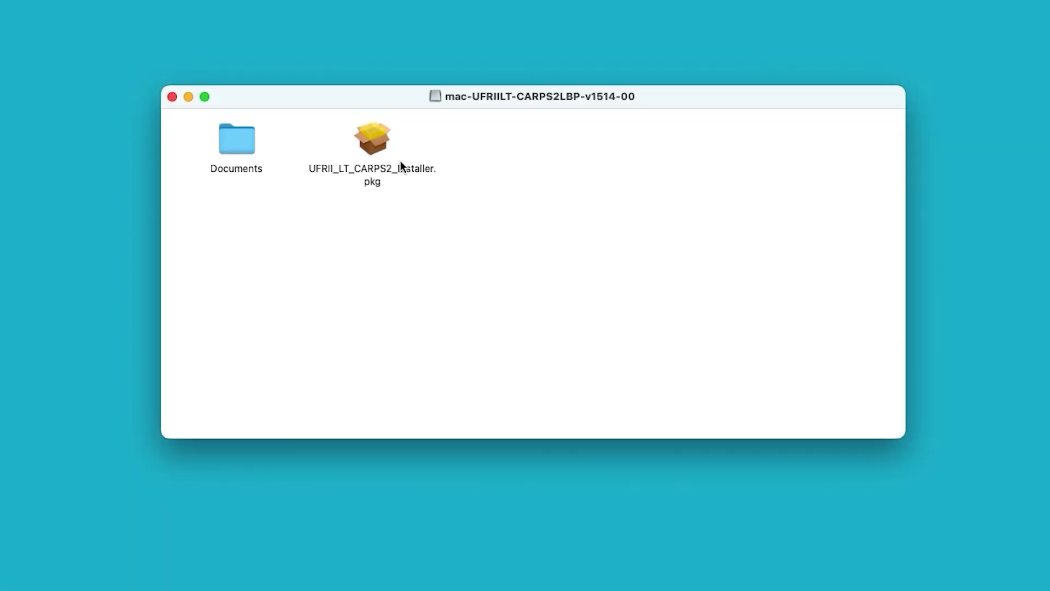
double_click(373, 143)
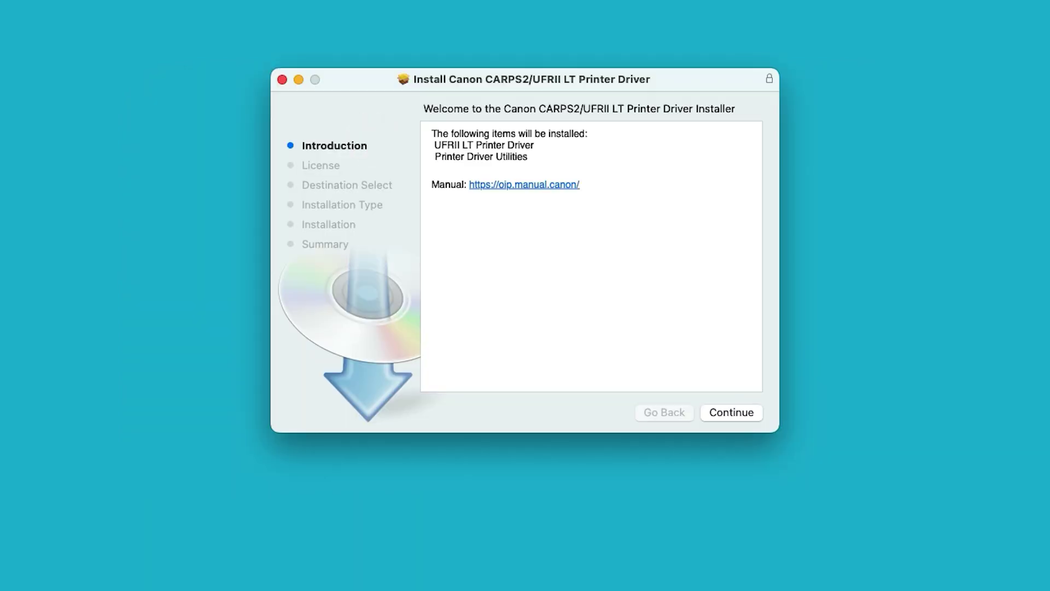
Accept the license, install the UFRII LT driver on Macintosh HD with the account password, then trash the installer.
click(731, 413)
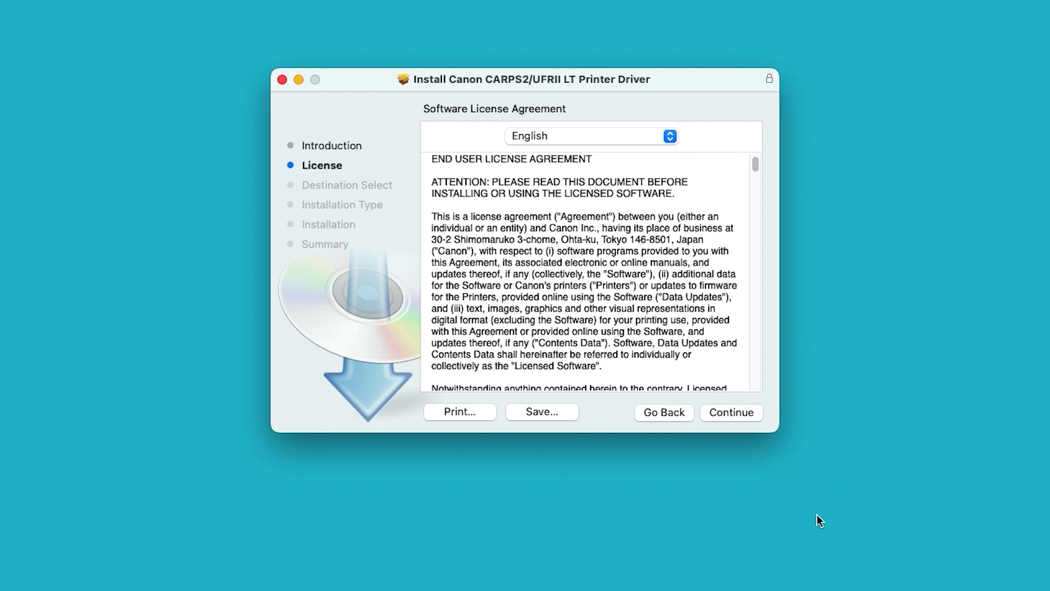
click(732, 414)
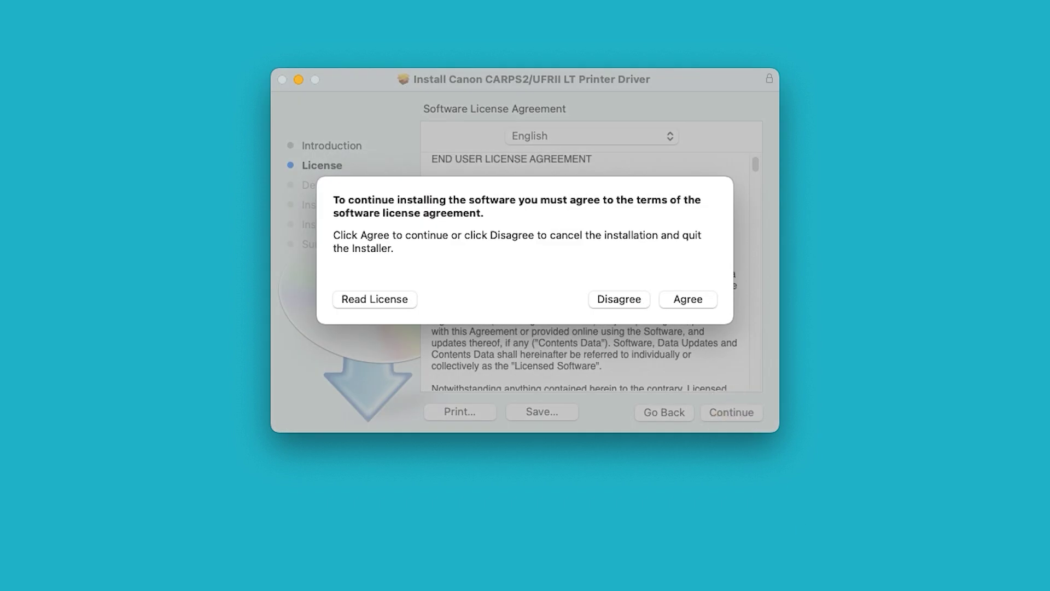
click(688, 299)
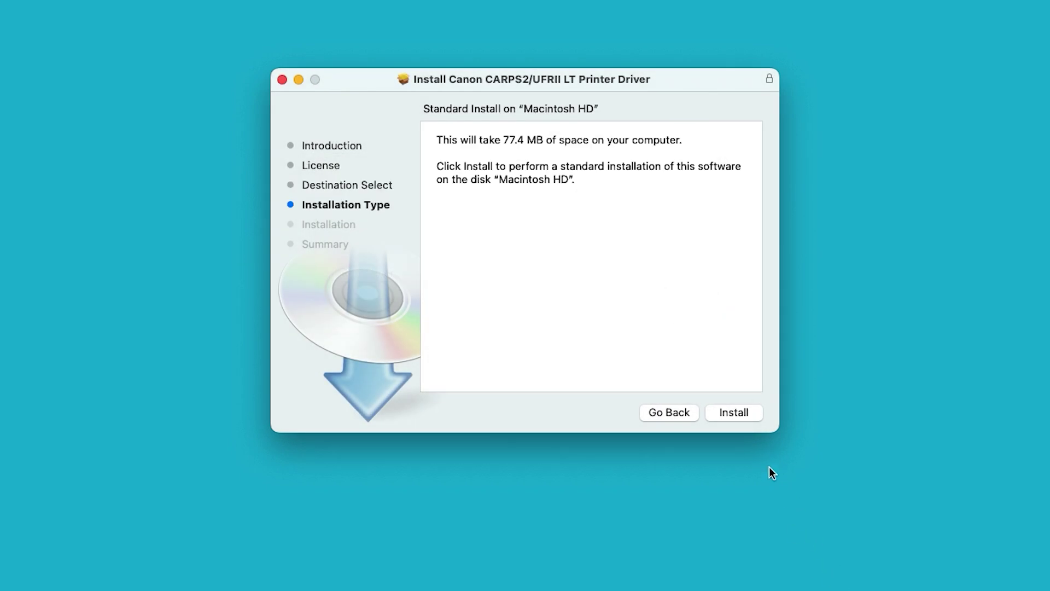
click(734, 413)
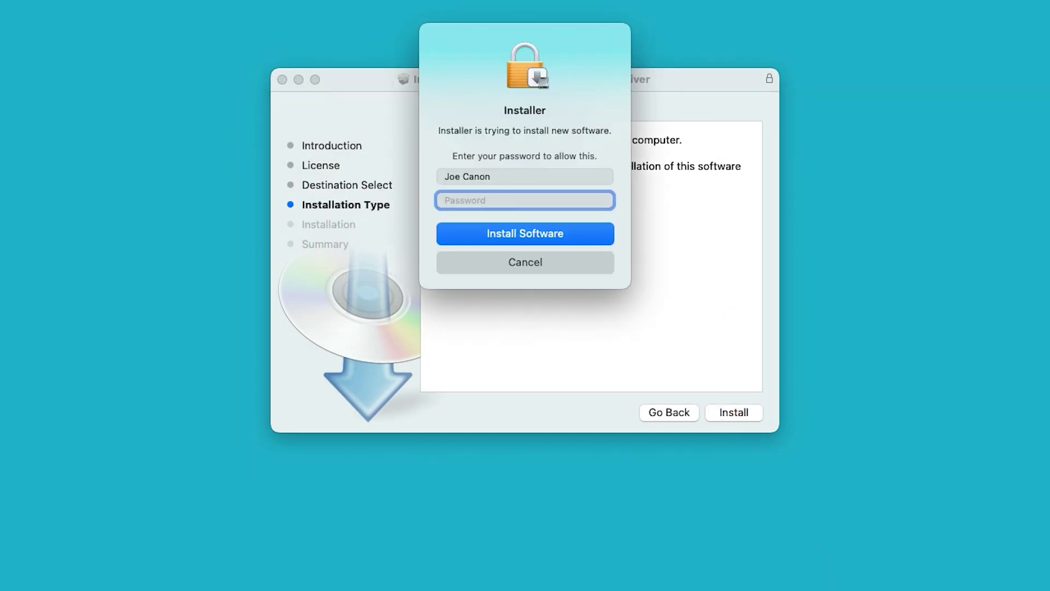
text(••••••••)
click(520, 233)
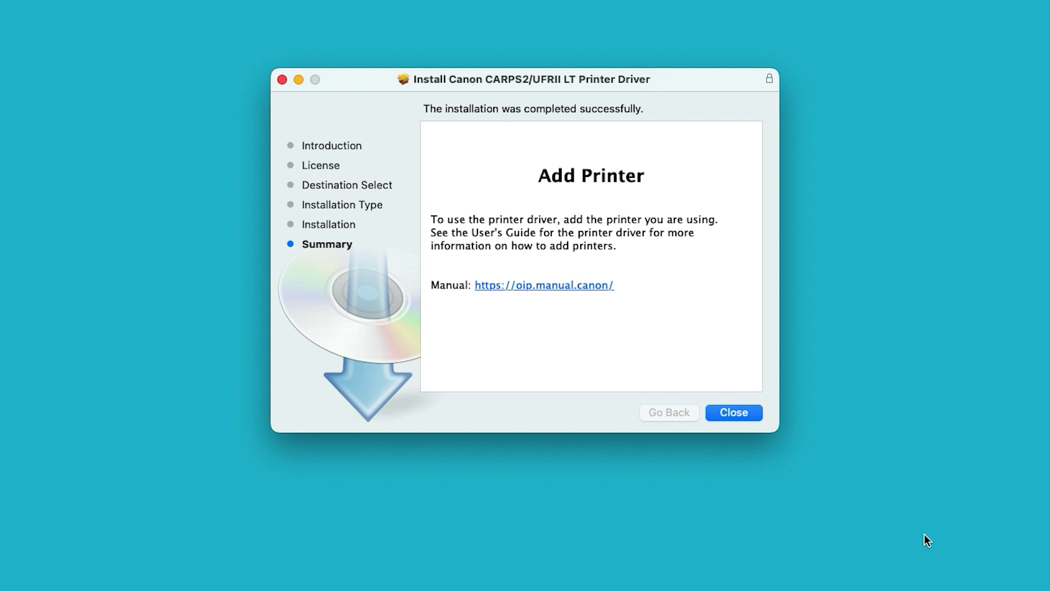
click(733, 412)
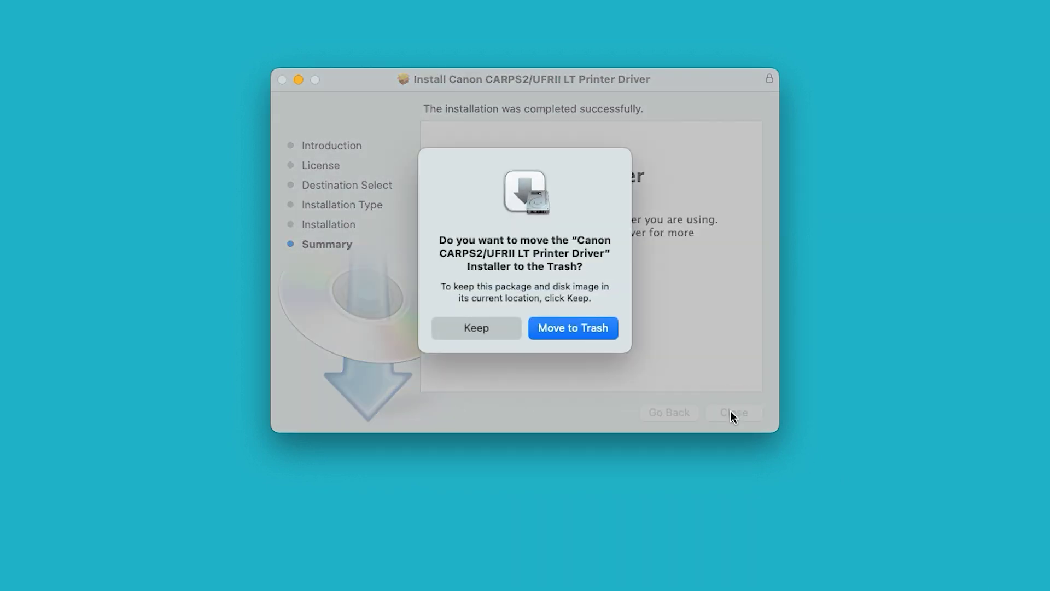
click(571, 328)
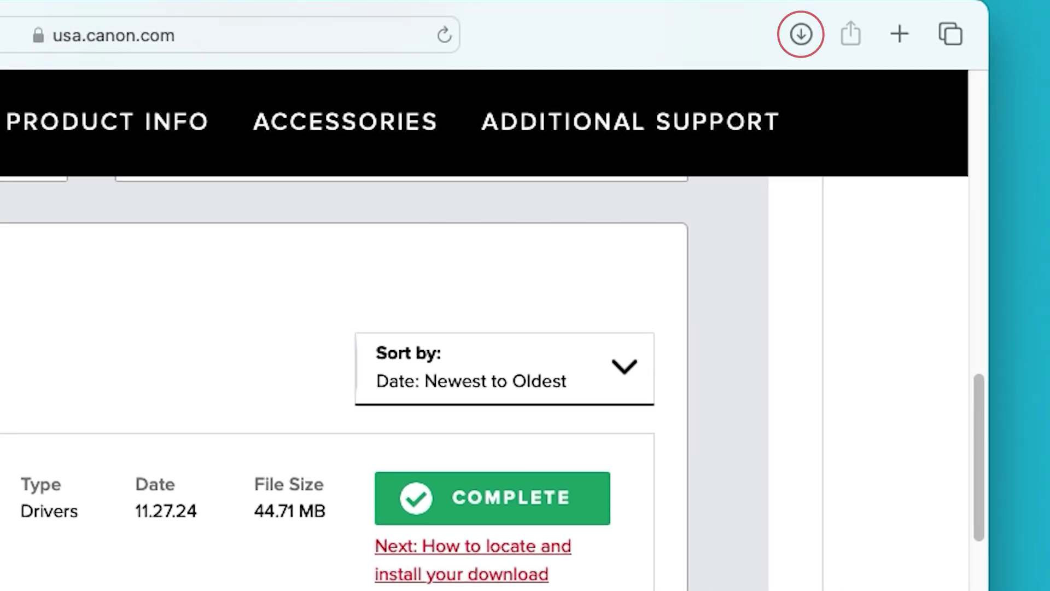
Mount mac-nwst-v234.dmg from Safari's downloads and confirm launching Canon MF/LBP Network Setup Tool.
click(802, 34)
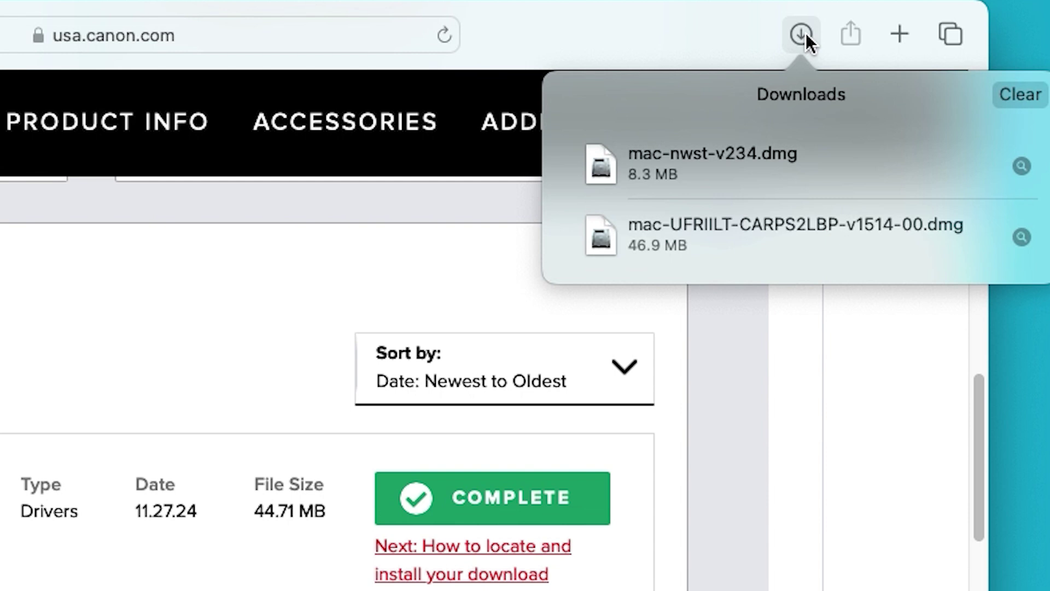
double_click(697, 155)
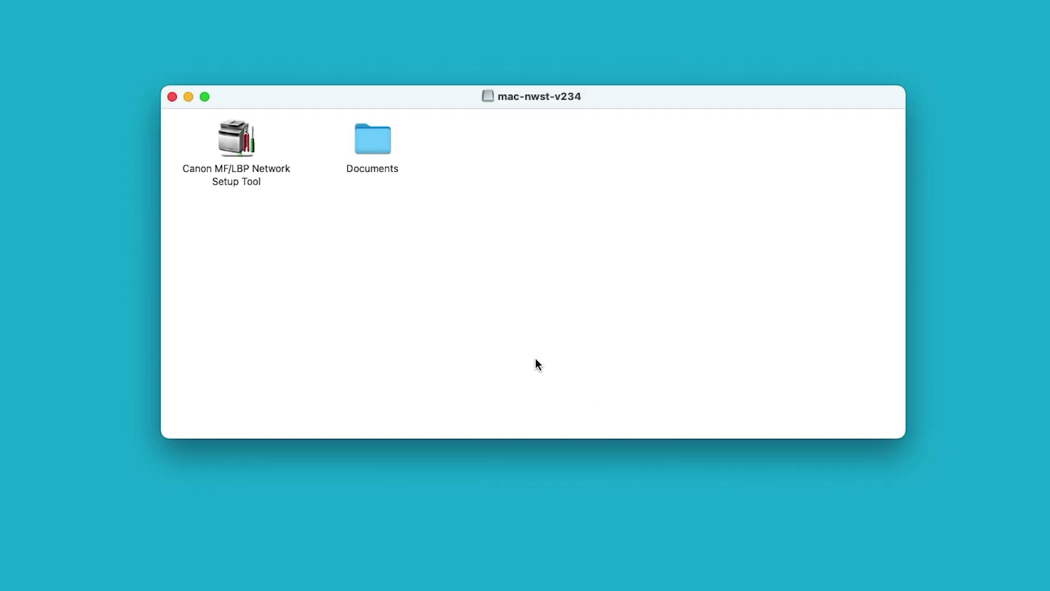
double_click(236, 146)
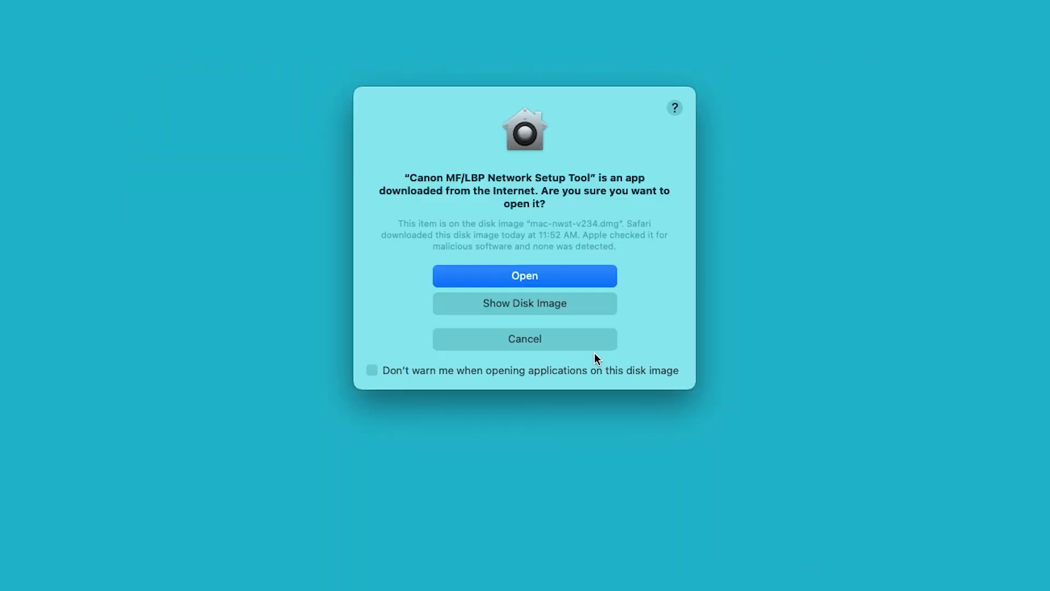
click(524, 276)
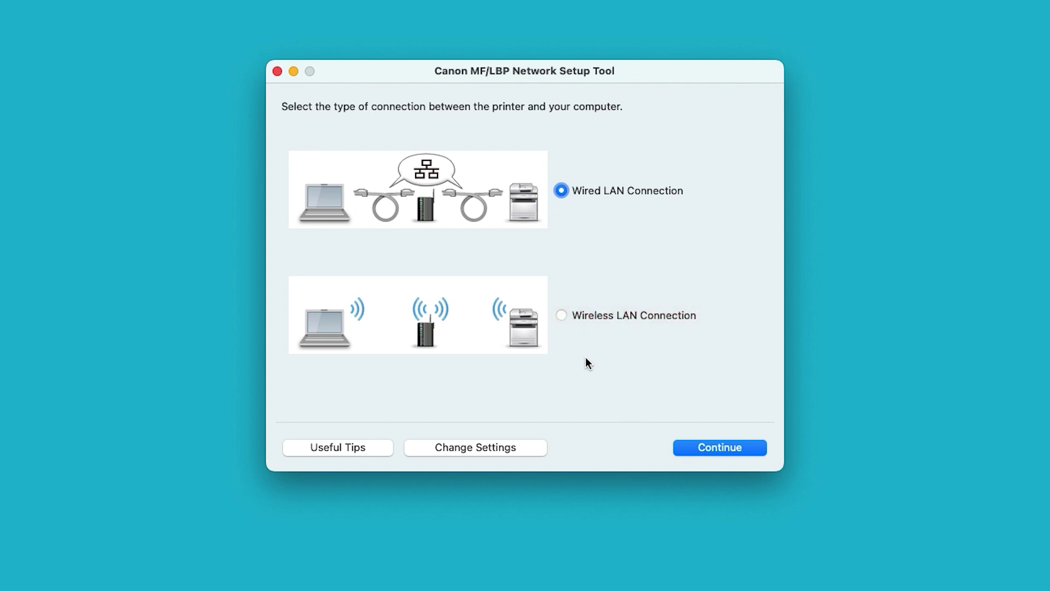
Choose Wireless LAN Connection, agree to configure network settings, and pick Easy Setup.
click(562, 317)
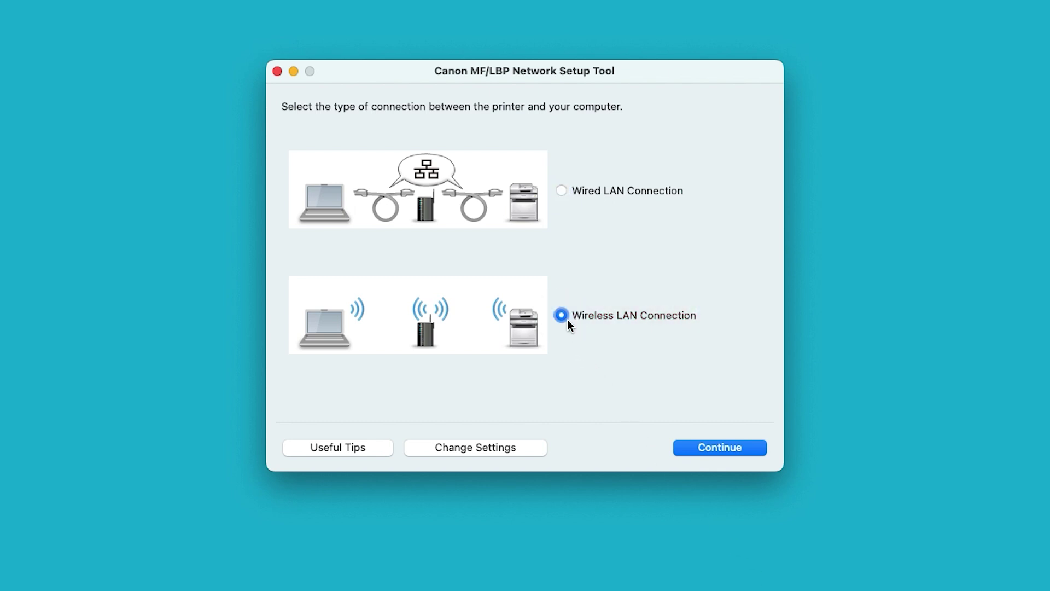
click(714, 446)
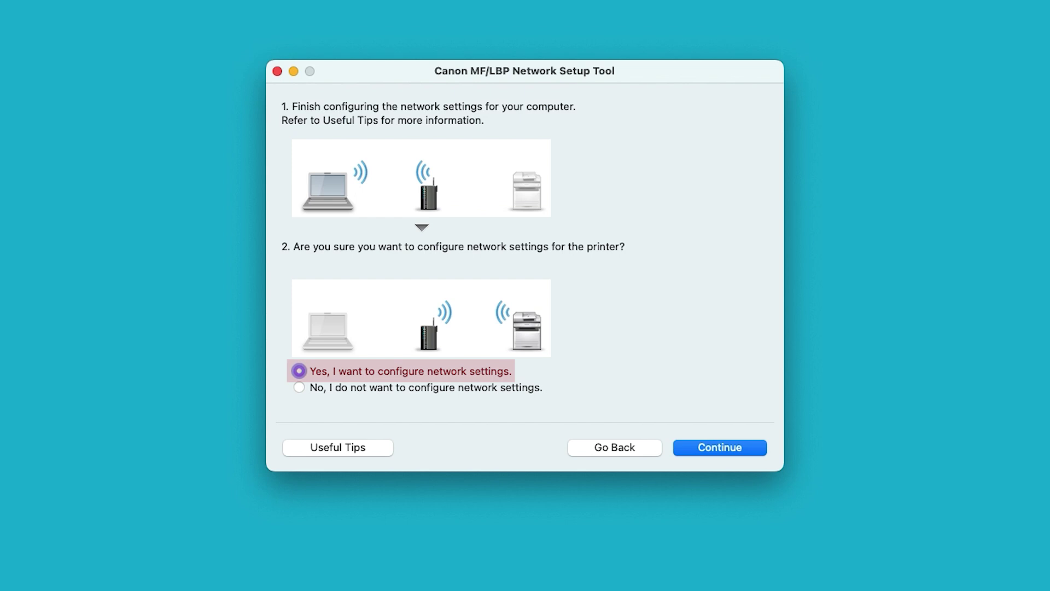
click(721, 449)
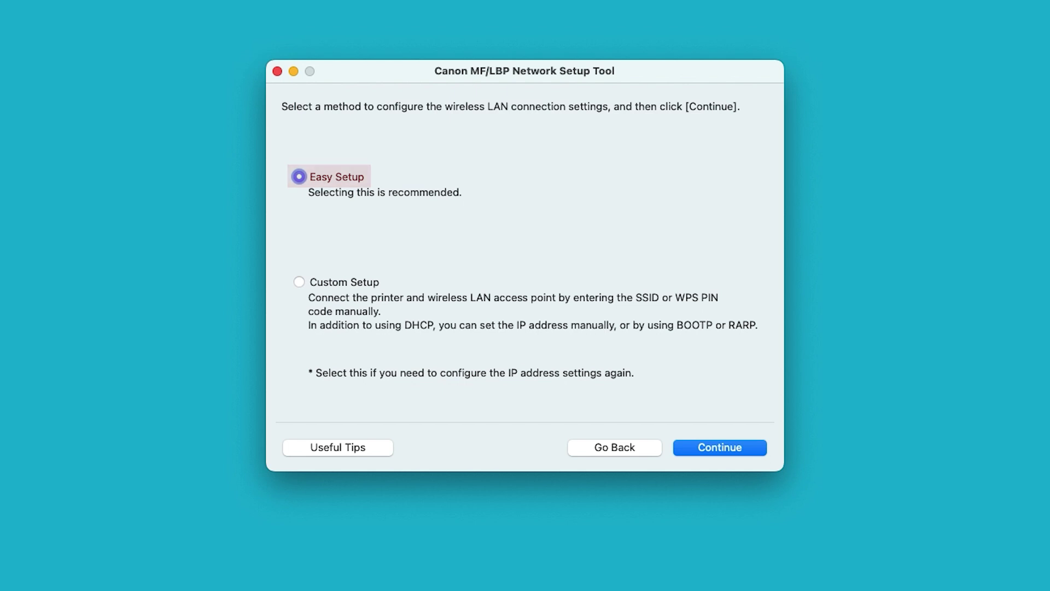
click(723, 448)
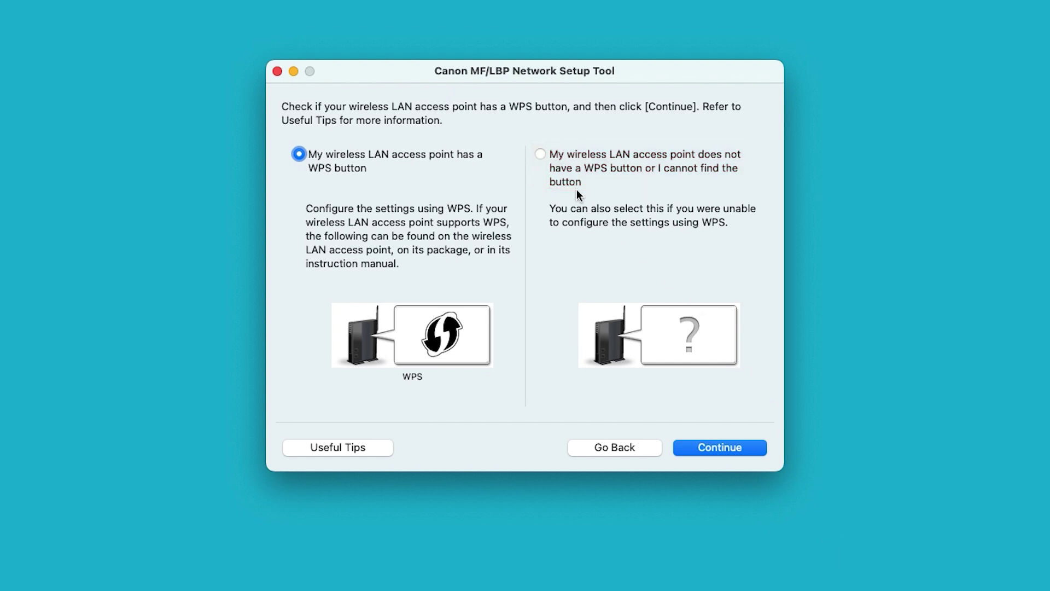
Specify the access point has no WPS button and start the access point search.
click(544, 158)
click(542, 156)
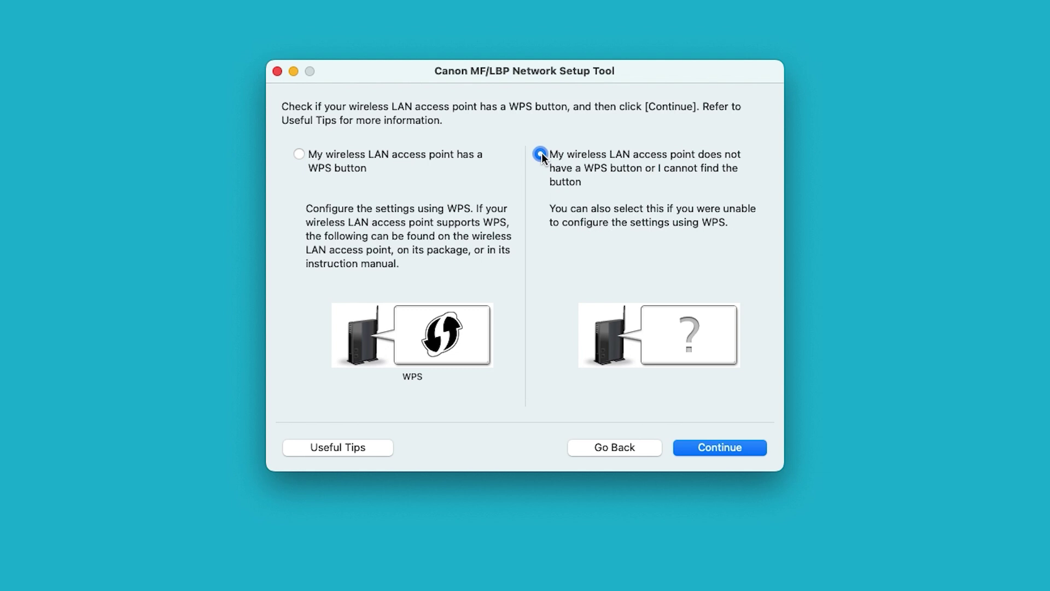
click(540, 155)
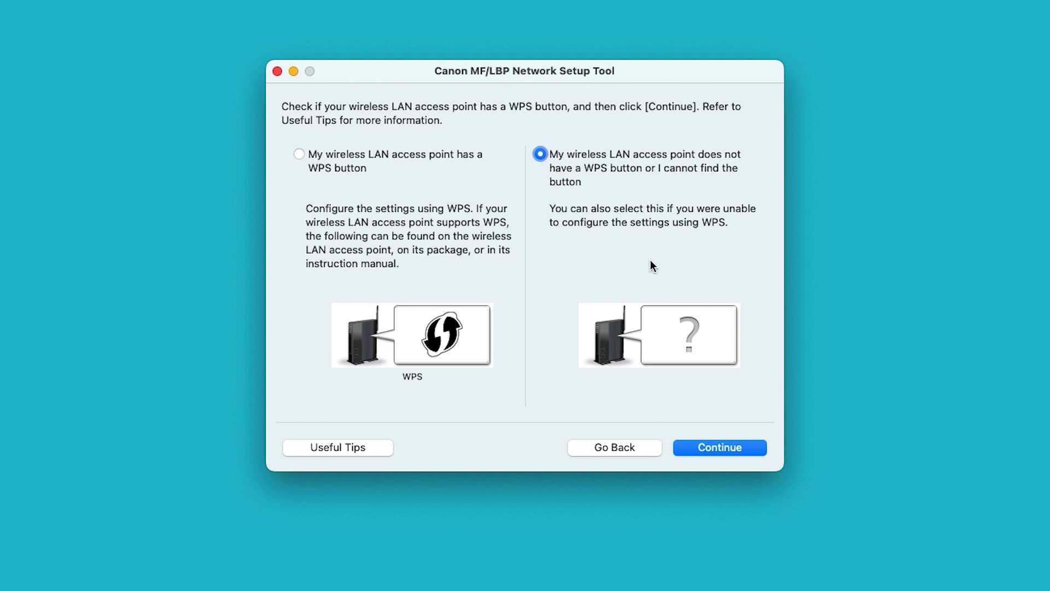
click(720, 449)
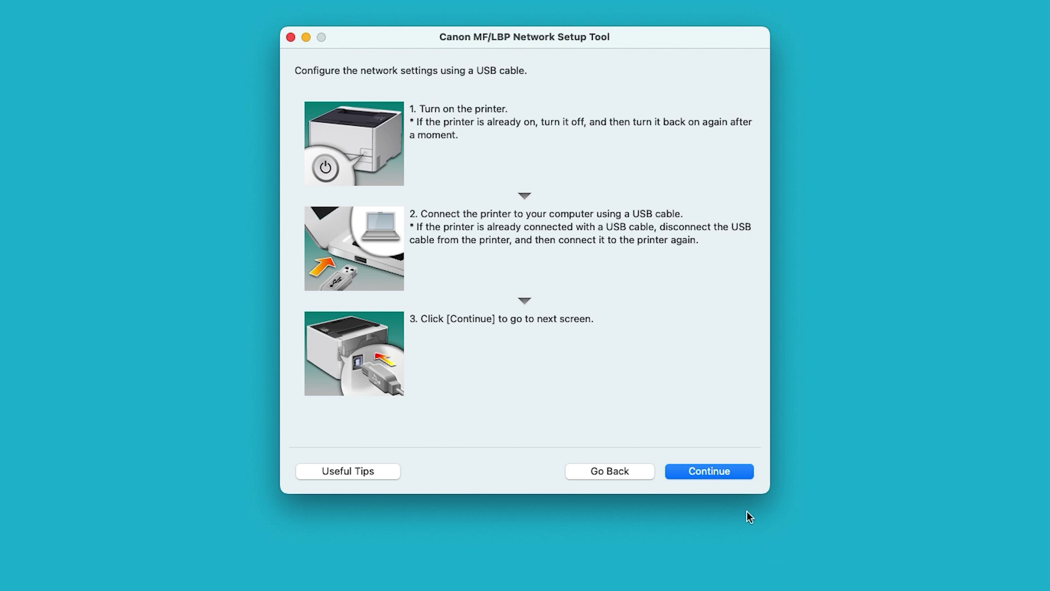
click(709, 472)
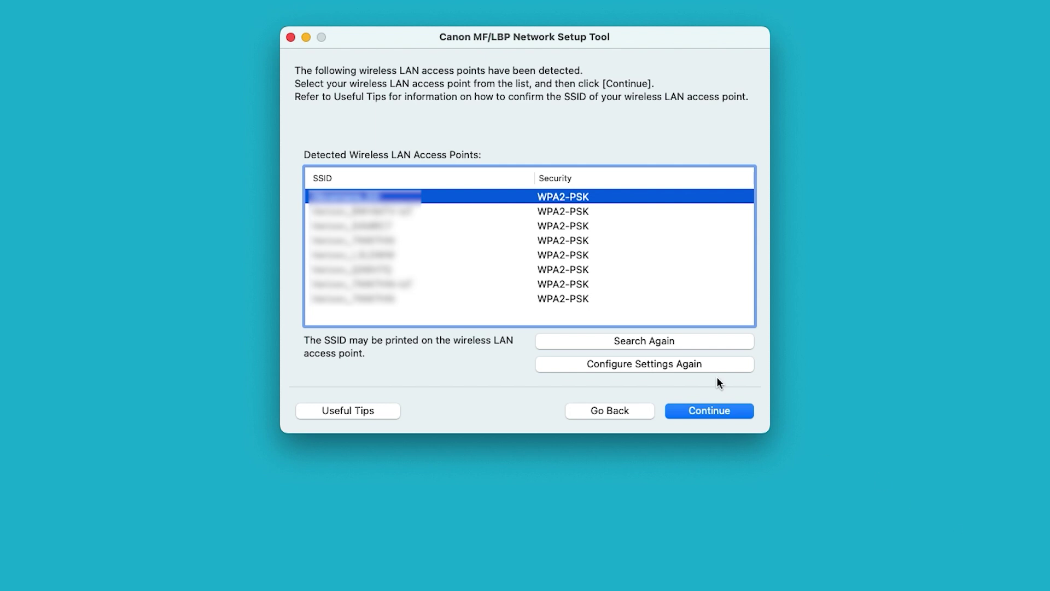
Connect the printer to the home network access point, authorizing with the administrator name and password.
click(472, 198)
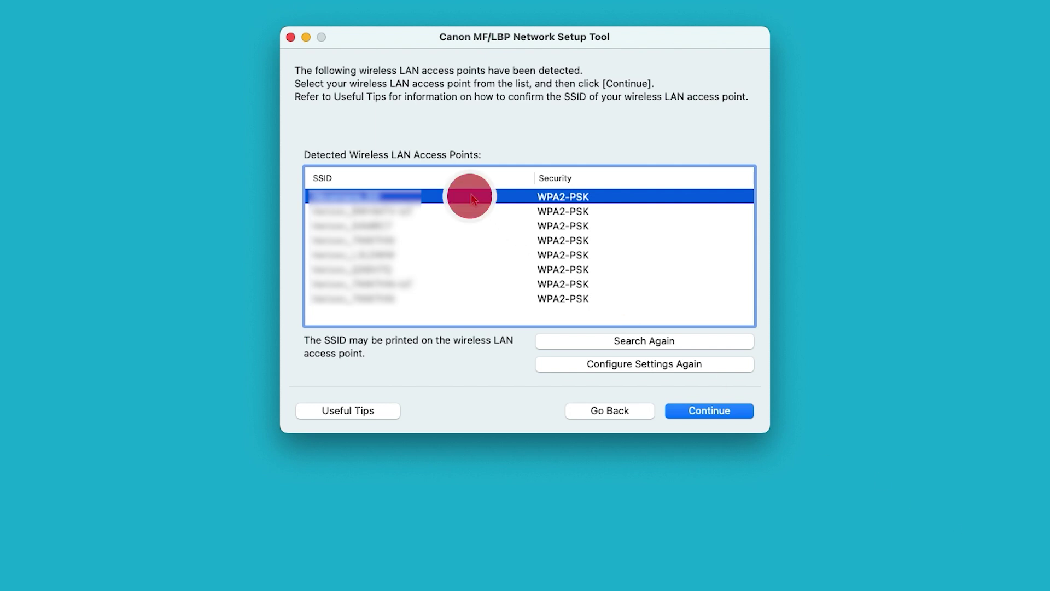
click(708, 412)
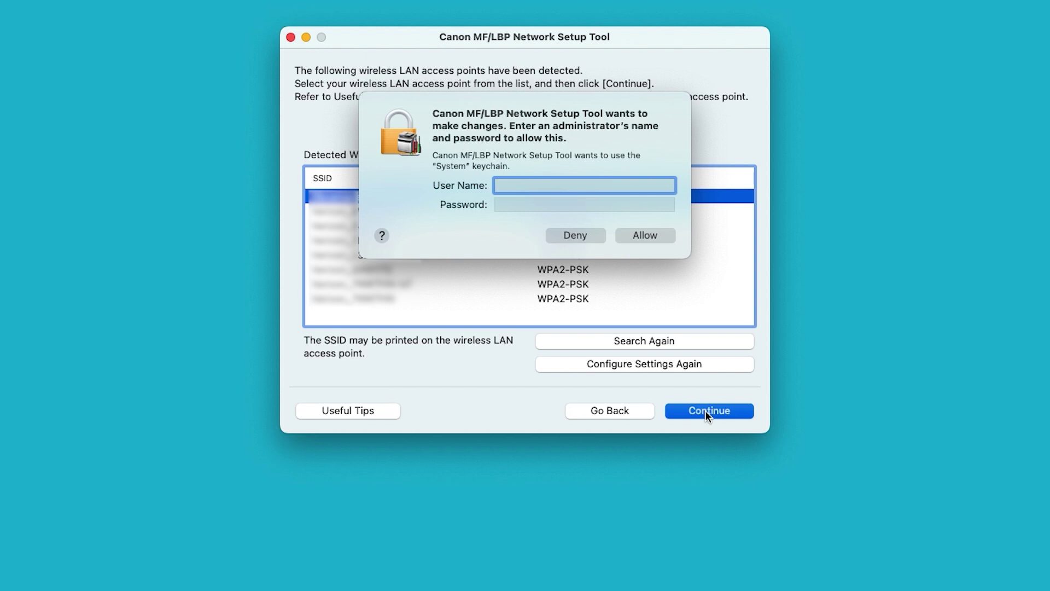
text(joe canon)
key(Tab)
text(•••••)
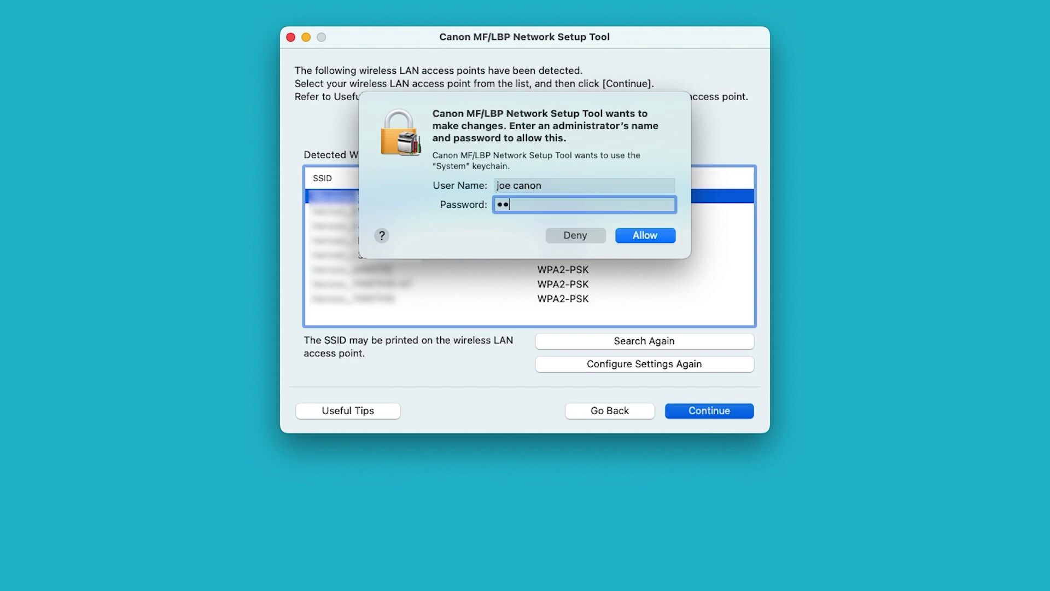
text(•••)
click(641, 237)
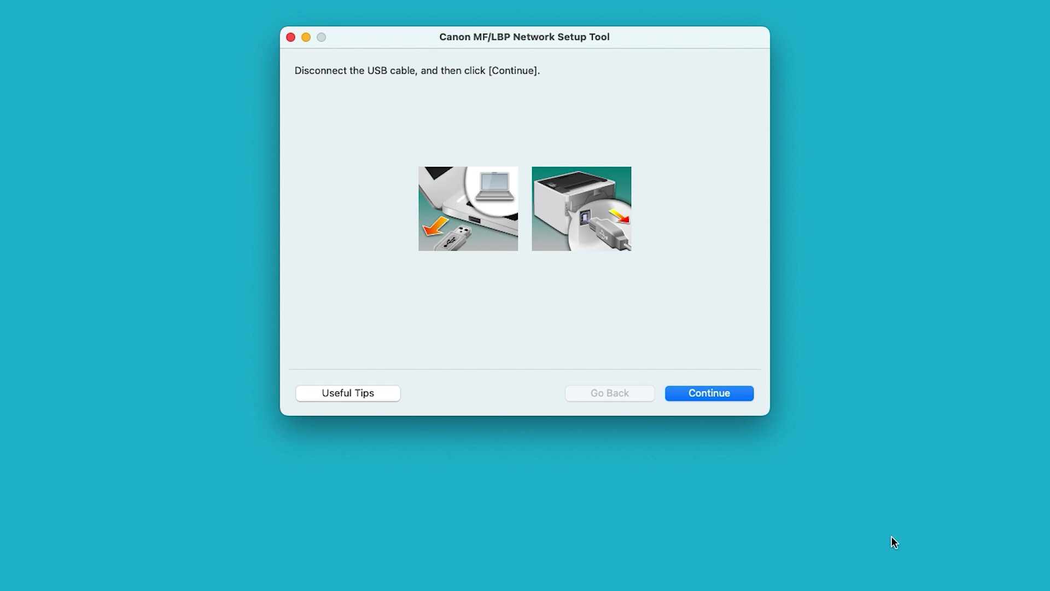
Confirm the USB cable is unplugged and exit the finished setup tool.
click(709, 394)
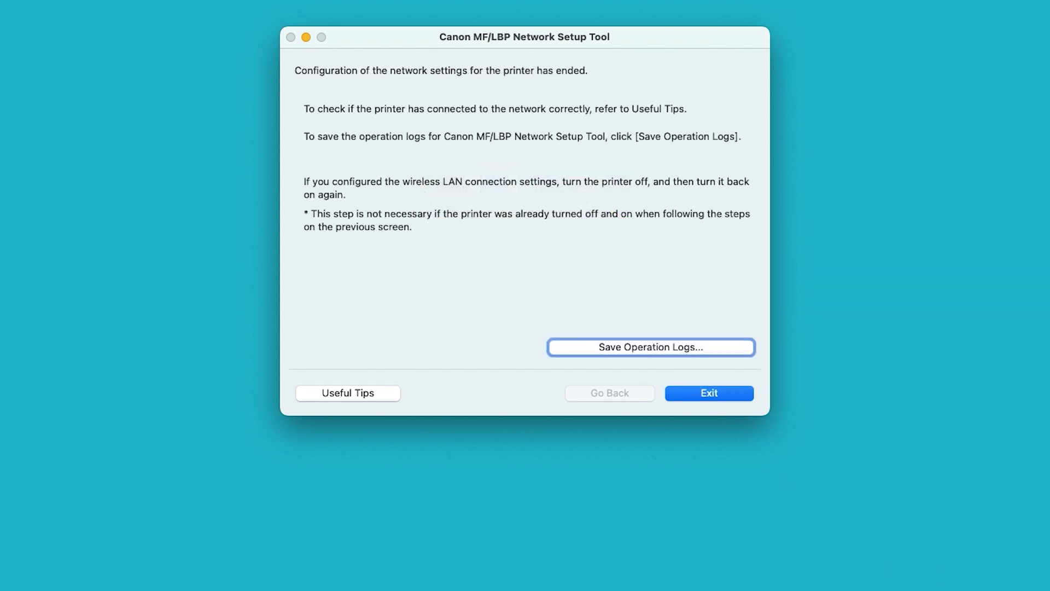
click(709, 393)
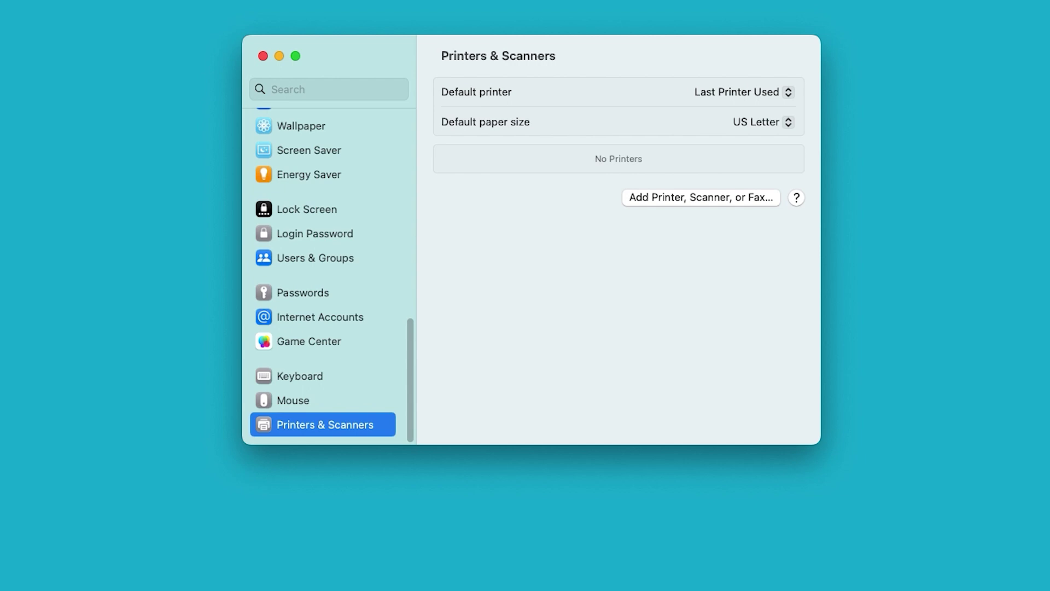
Add the detected Canon LBP6030w/6018w with the Canon LBP6030/6040/6018L driver.
click(692, 202)
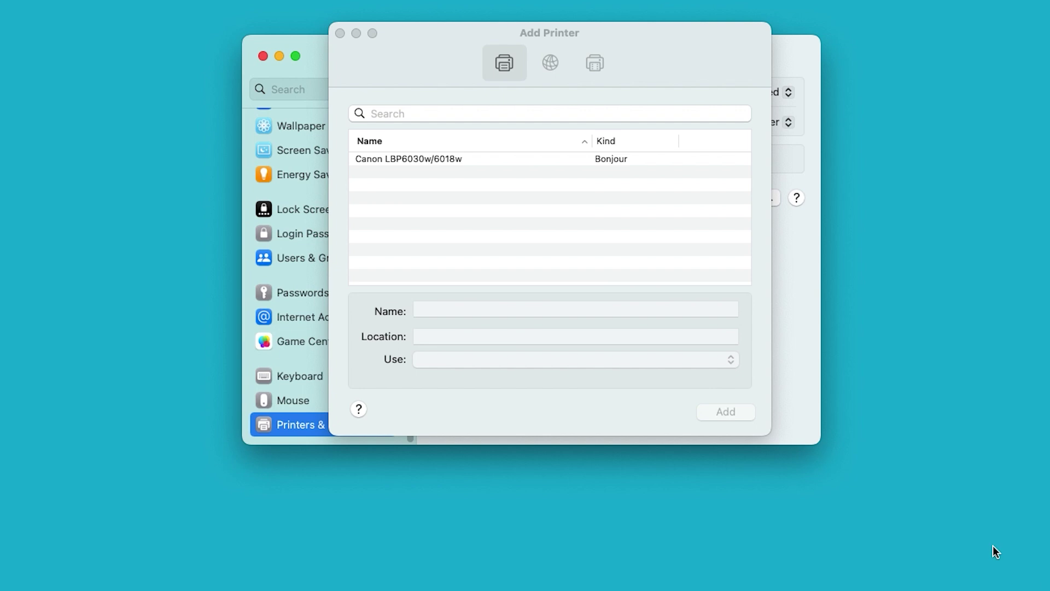
click(488, 160)
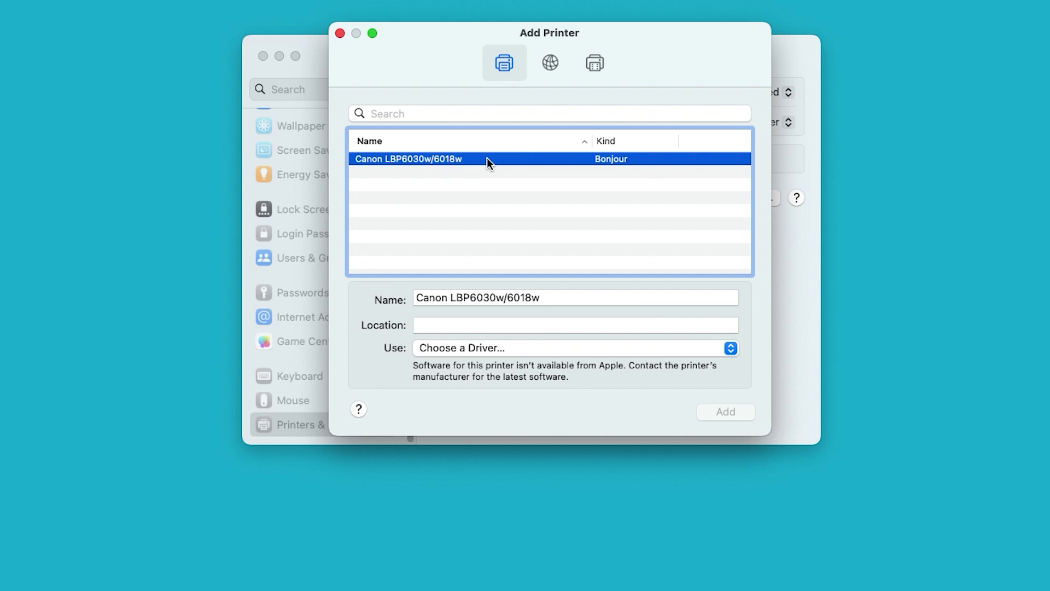
click(730, 348)
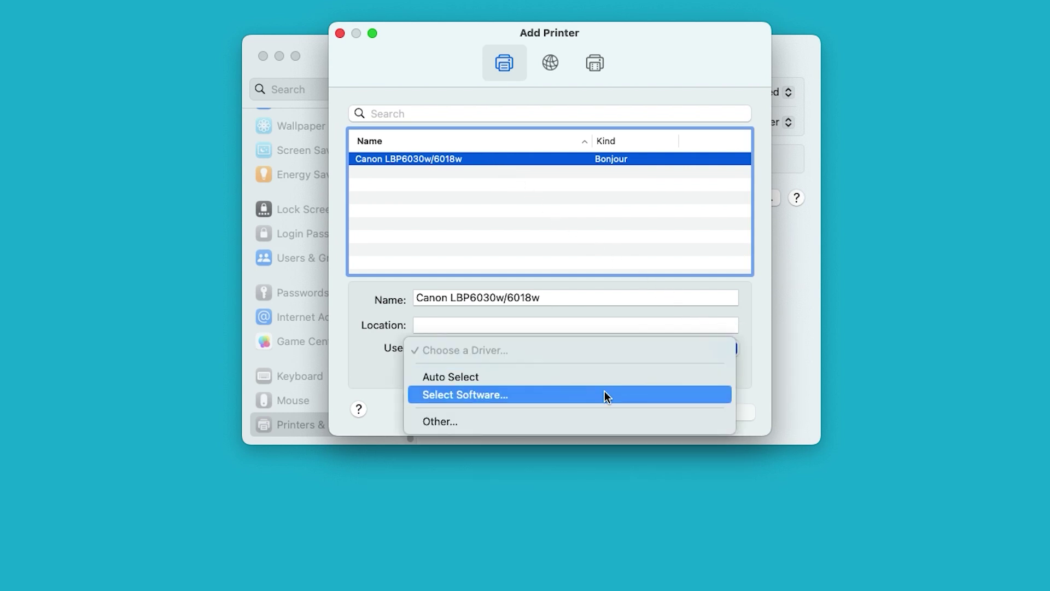
click(469, 395)
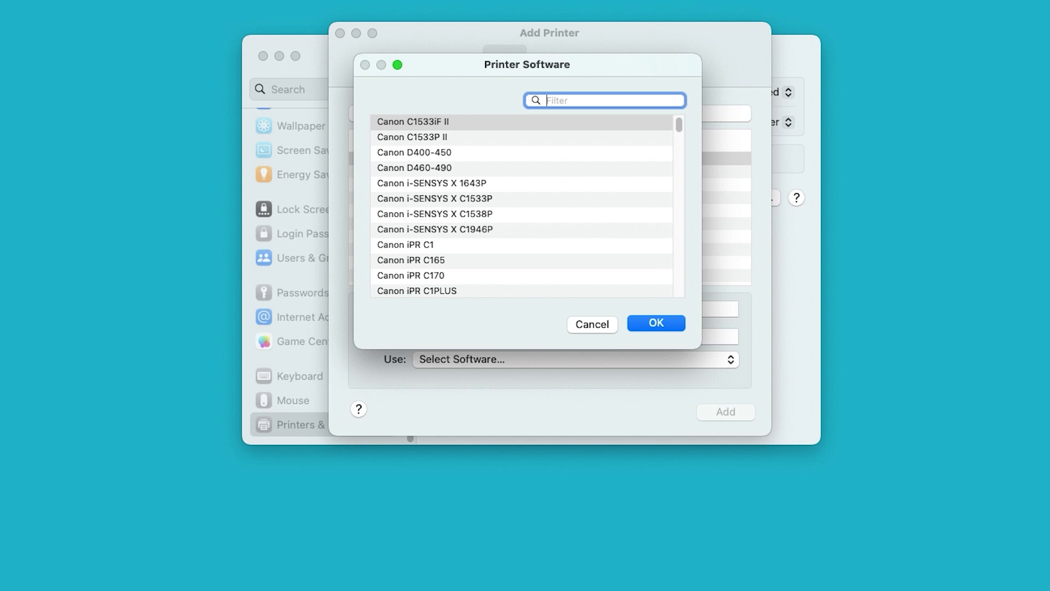
text(Canon L)
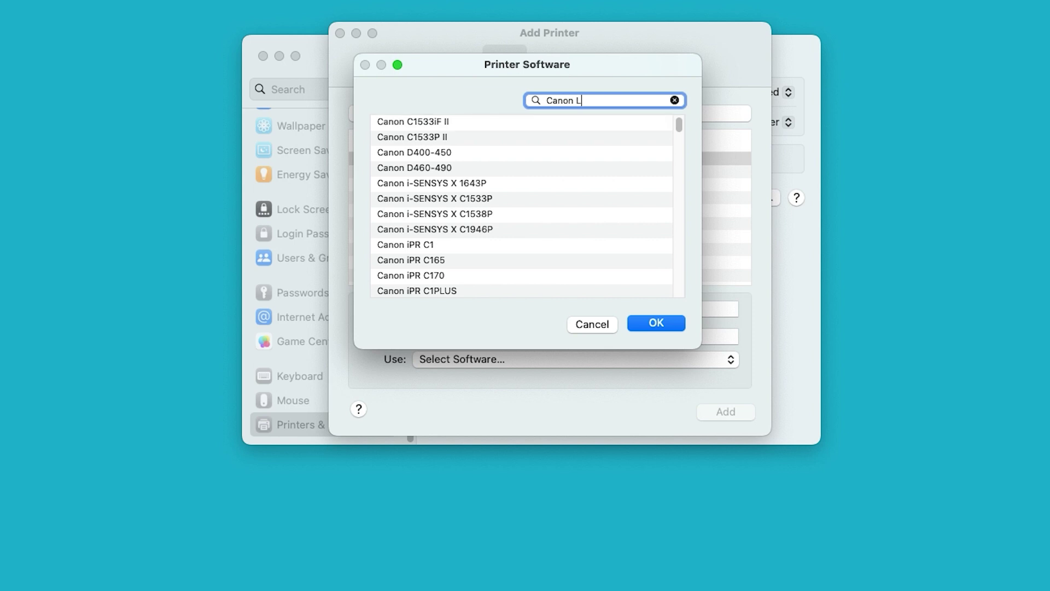
text(BP6030)
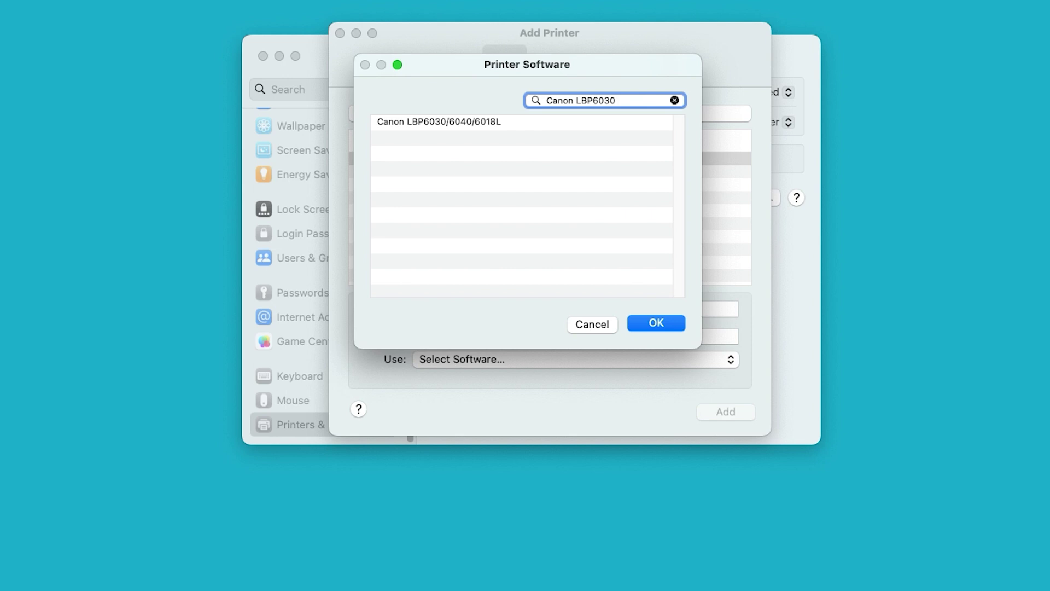
click(444, 121)
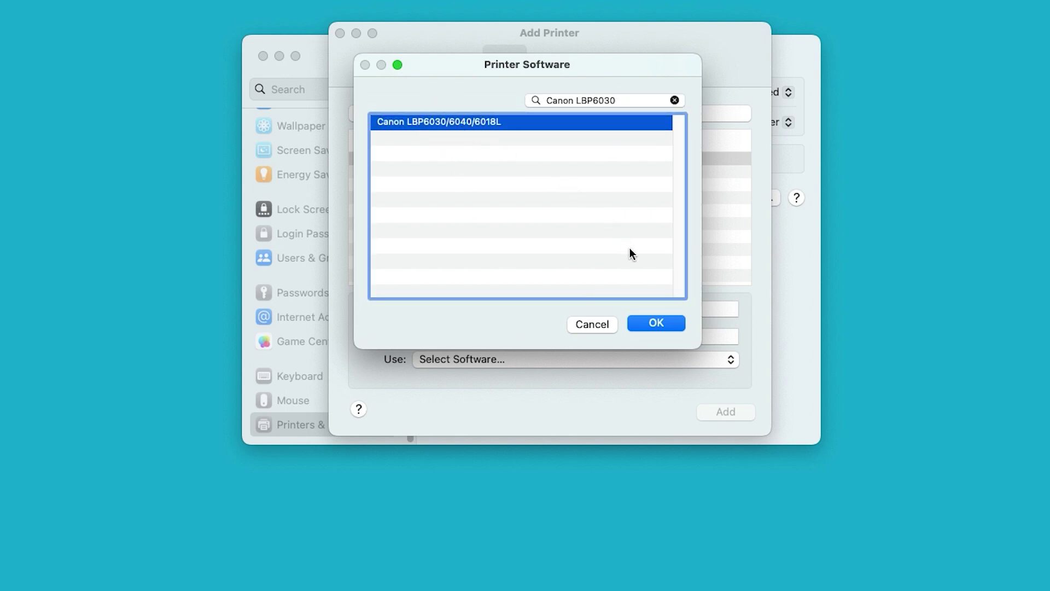
click(658, 323)
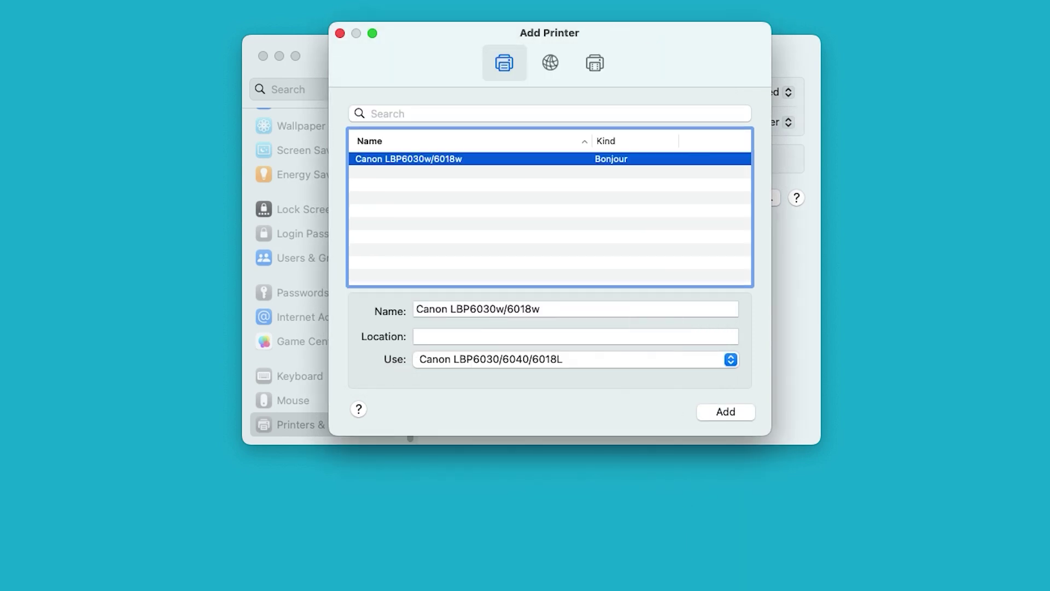
click(726, 412)
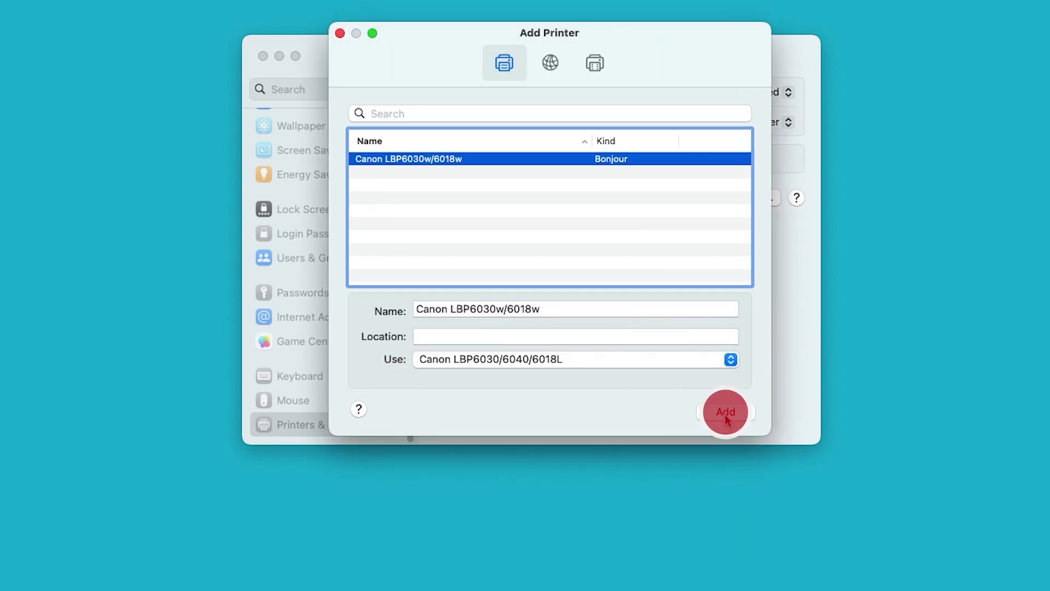